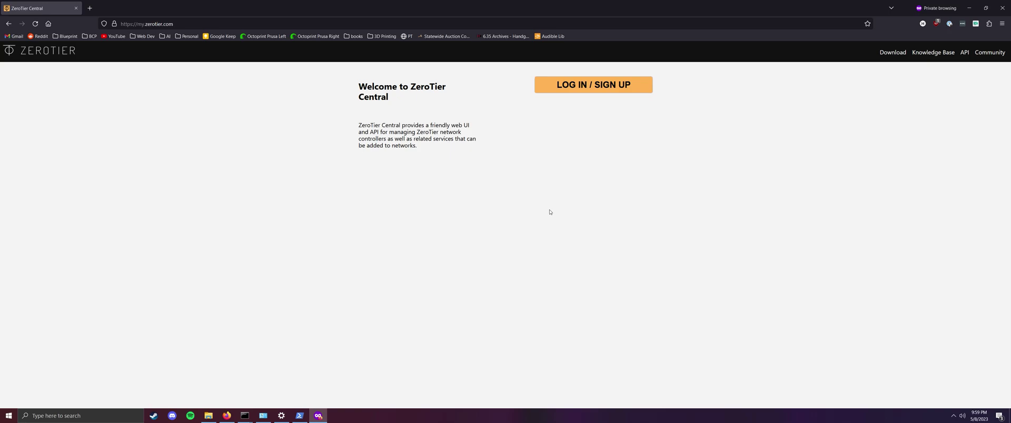
# - Open the SillyTavernV4 network's settings in ZeroTier Central and check its name
pyautogui.hotkey('ctrl', 'w')
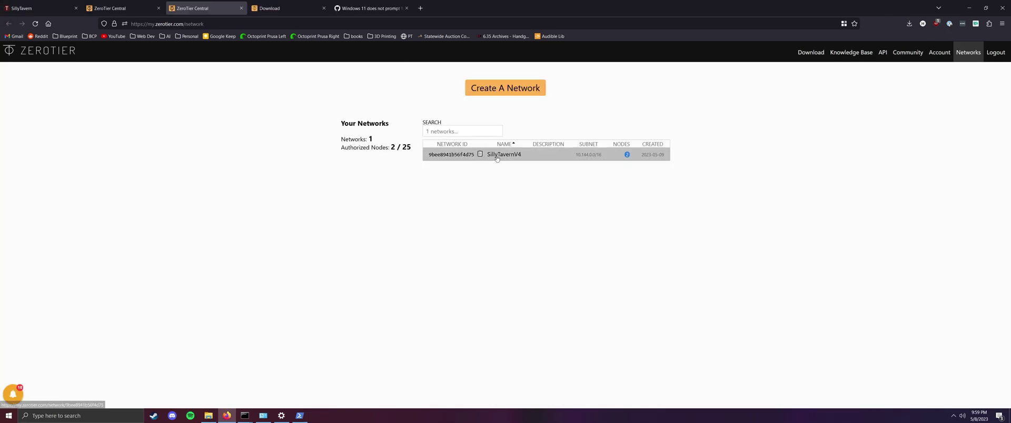
pyautogui.click(533, 157)
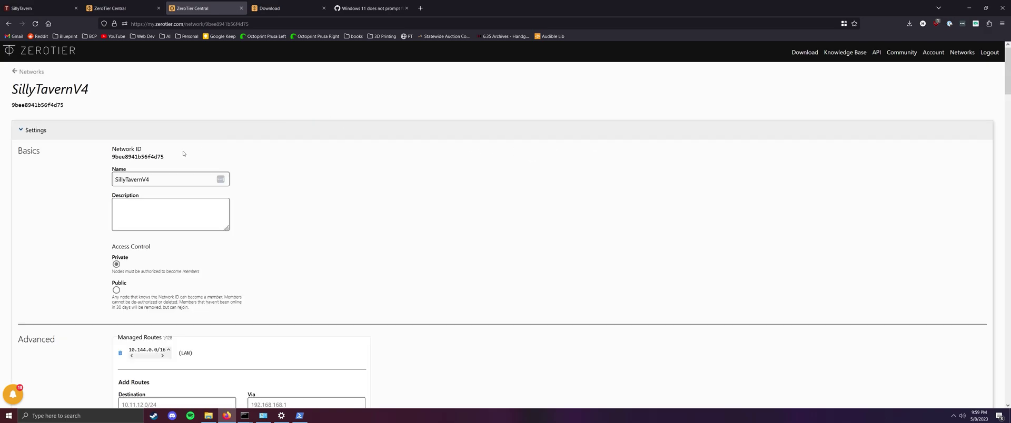
pyautogui.moveTo(174, 179); pyautogui.dragTo(70, 188)
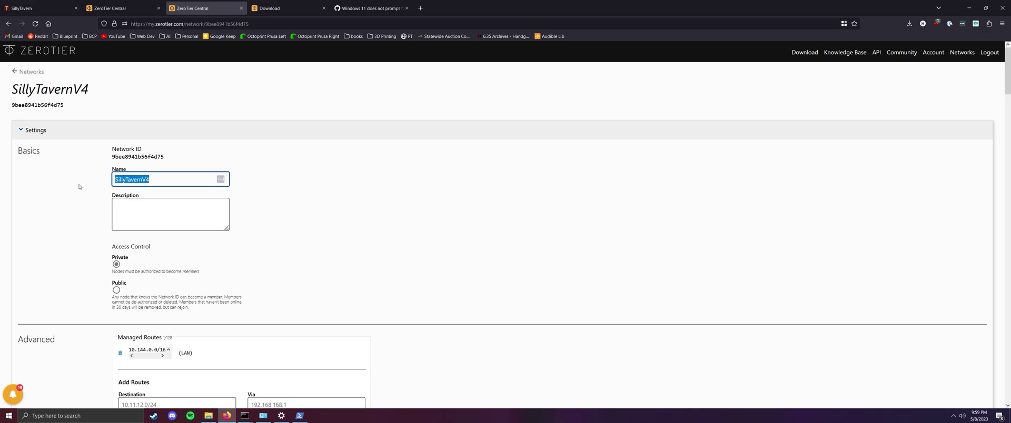
pyautogui.click(85, 217)
# - Keep access control Private and scroll down to the 10.144.*.* IPv4 auto-assign range
pyautogui.scroll(-3, 106, 105)
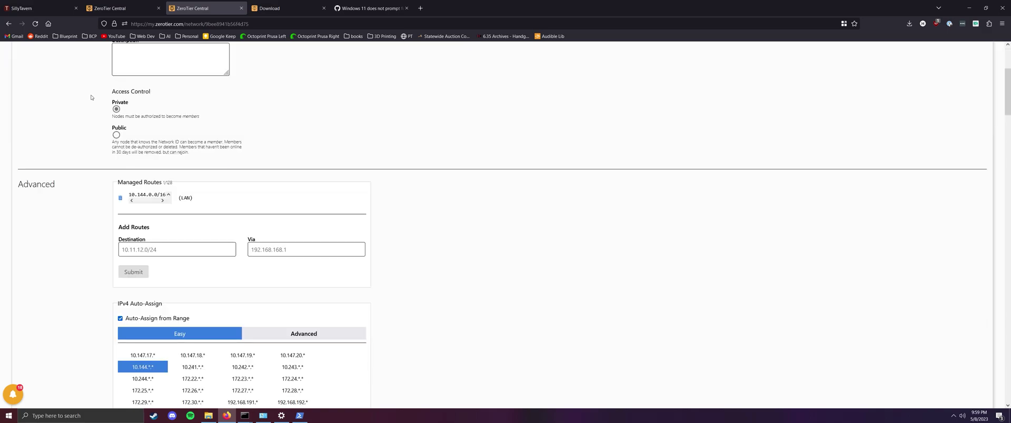
pyautogui.moveTo(95, 98); pyautogui.dragTo(108, 107)
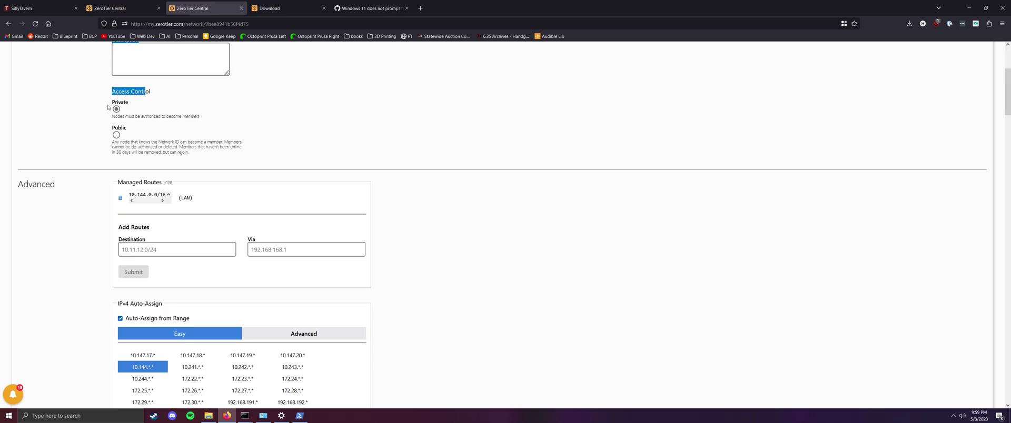
pyautogui.click(218, 119)
pyautogui.scroll(2, 119, 98)
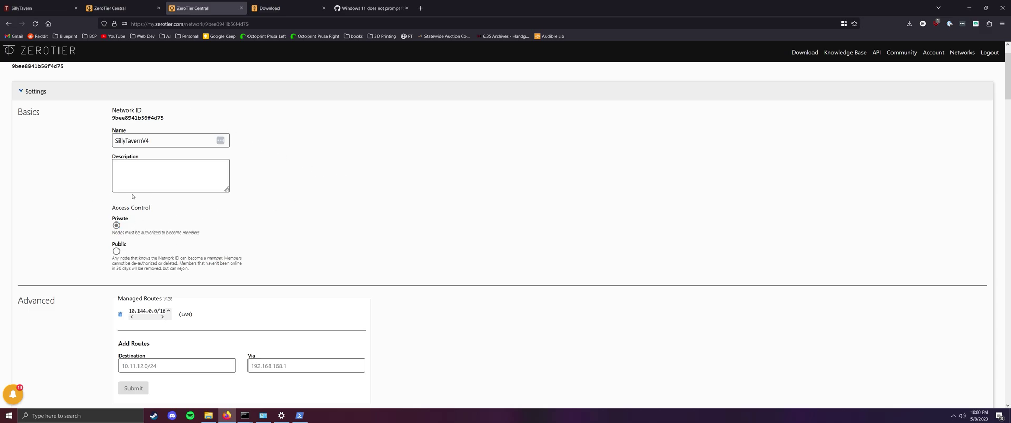
pyautogui.scroll(-5, 271, 183)
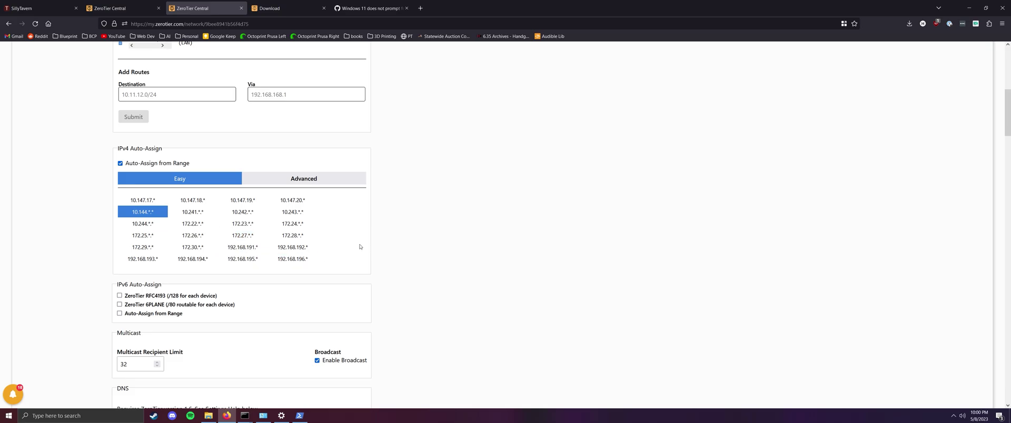
pyautogui.scroll(-4, 385, 221)
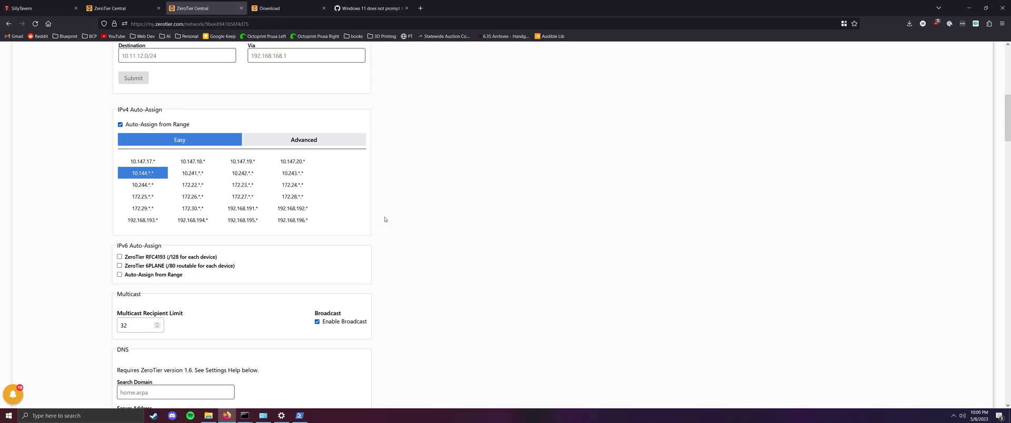
pyautogui.scroll(-10, 385, 220)
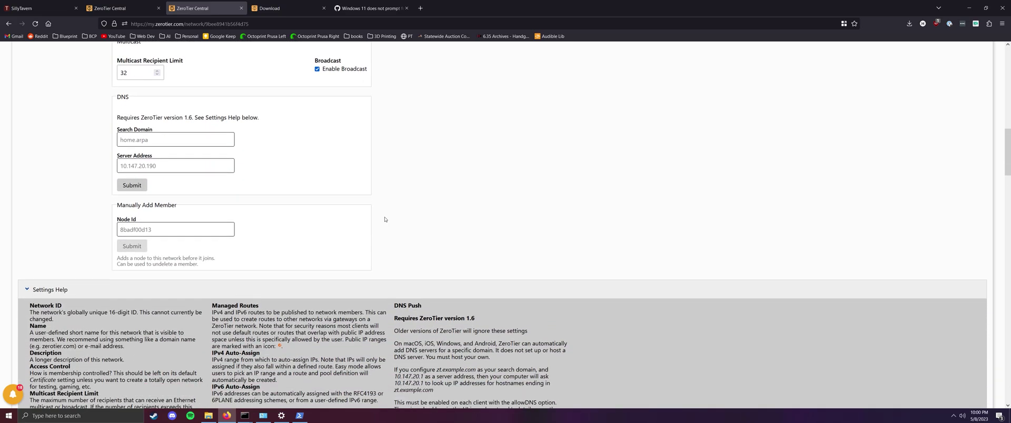
pyautogui.scroll(-1, 386, 215)
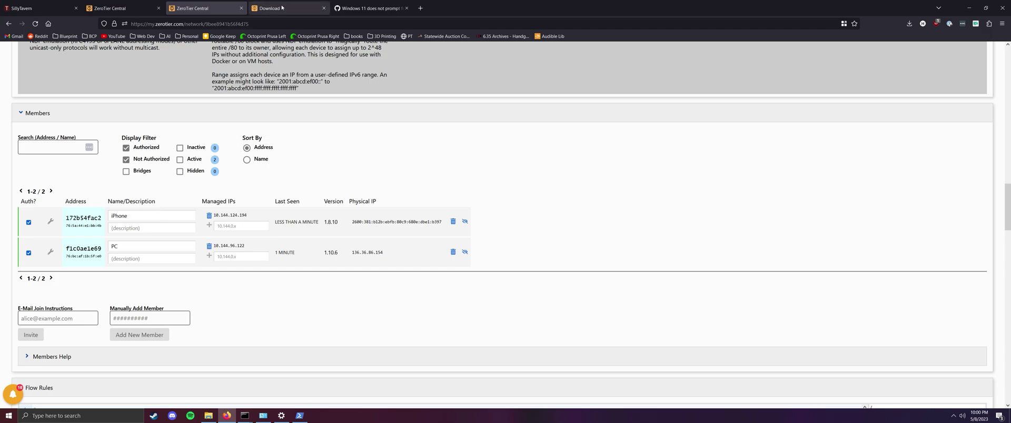
# - Switch to the ZeroTier download page and scroll through it
pyautogui.scroll(15, 631, 158)
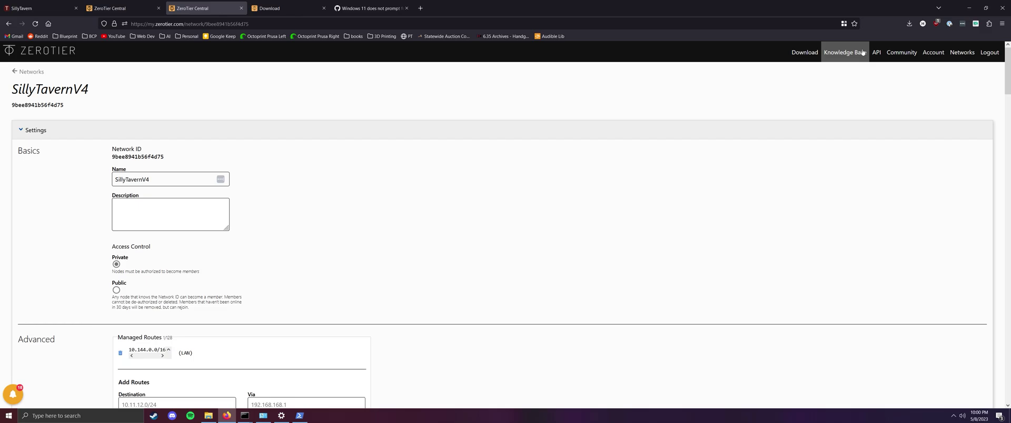
pyautogui.click(811, 53)
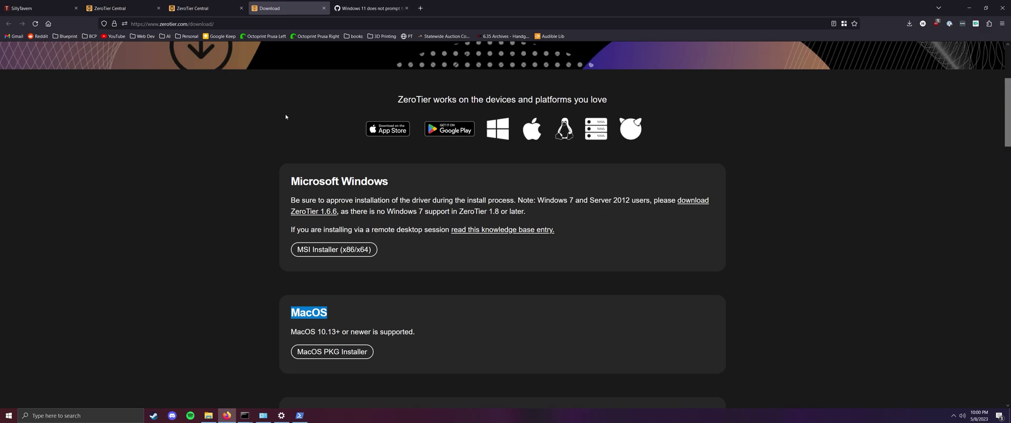
pyautogui.scroll(-8, 286, 116)
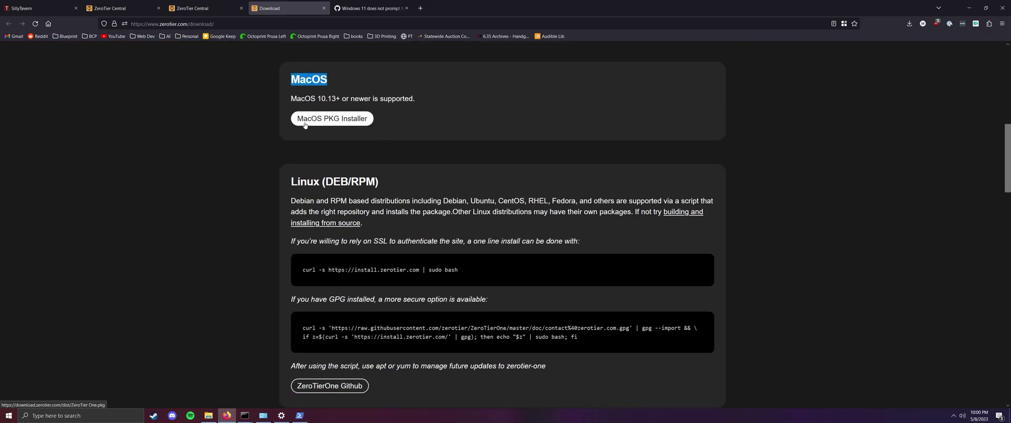
pyautogui.scroll(10, 304, 131)
pyautogui.scroll(-1, 305, 135)
# - Open the Join ZeroTier Network window from the ZeroTier One tray menu and move it aside
pyautogui.rightClick(968, 402)
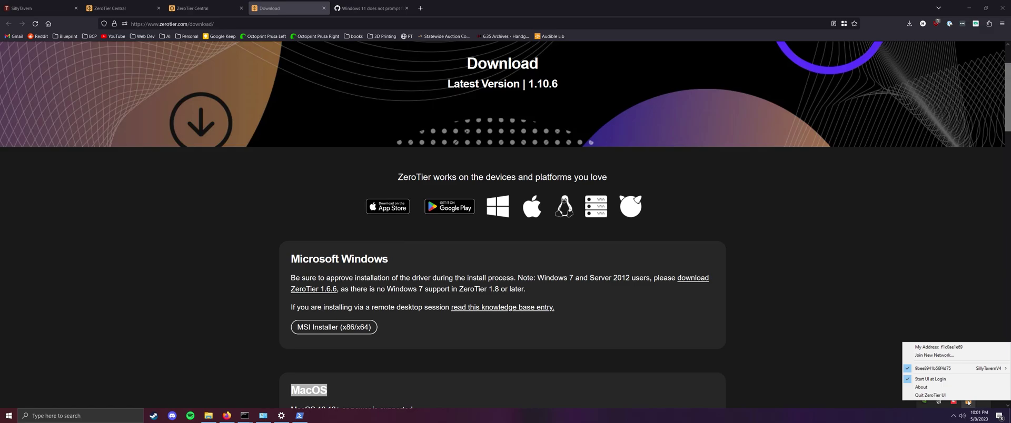
pyautogui.click(931, 356)
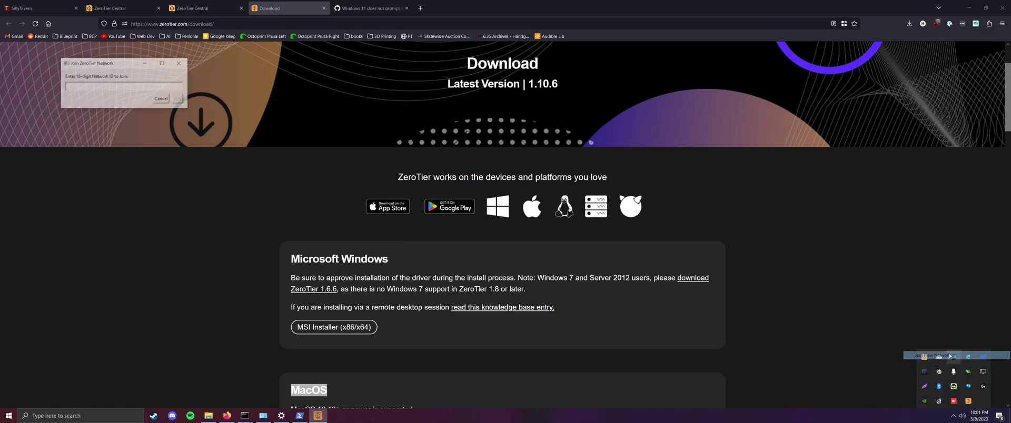
pyautogui.moveTo(100, 69); pyautogui.dragTo(266, 165)
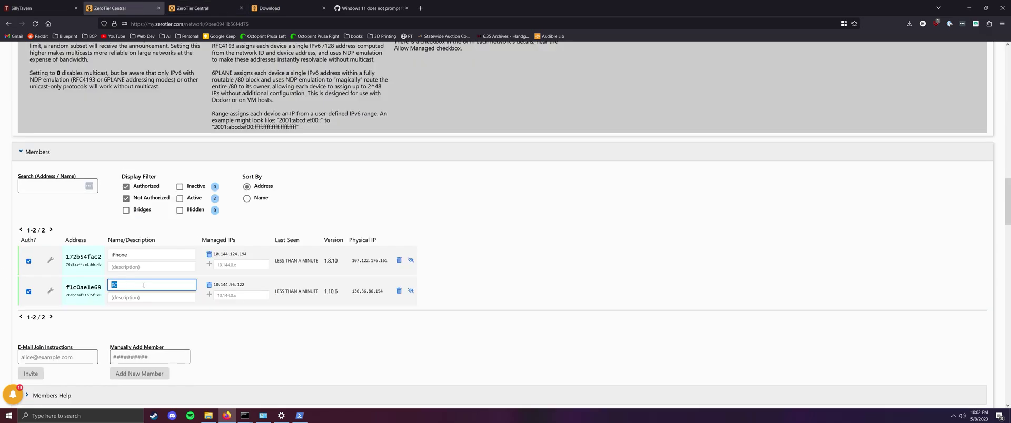
# - Name the PC member 'PC' and select its managed IP 10.144.96.122
pyautogui.write('\\')
pyautogui.press('BackSpace')
pyautogui.write('PC')
pyautogui.click(95, 329)
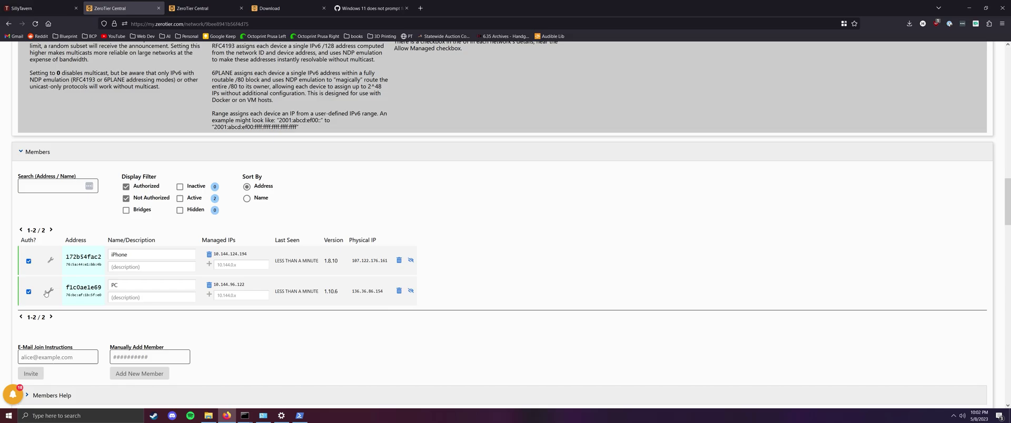
pyautogui.moveTo(245, 285); pyautogui.dragTo(210, 286)
pyautogui.moveTo(245, 285); pyautogui.dragTo(211, 286)
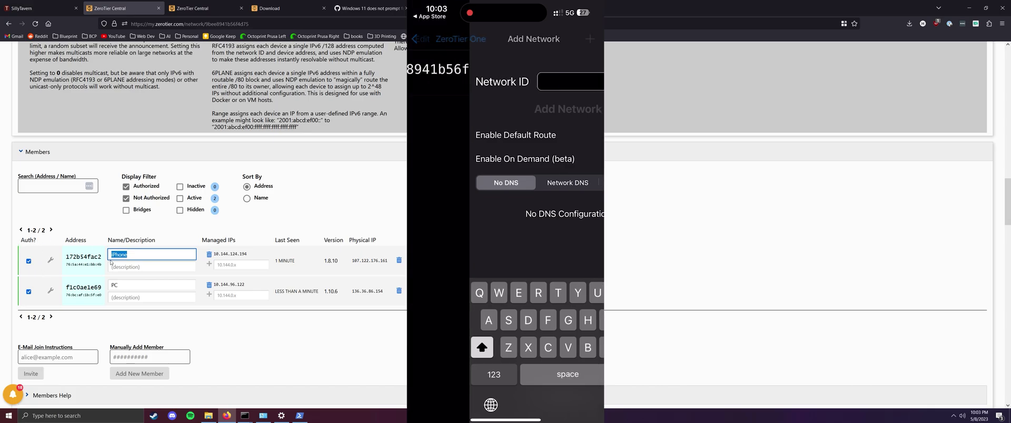
# - Confirm the iPhone member's name in the Members list
pyautogui.press('Return')
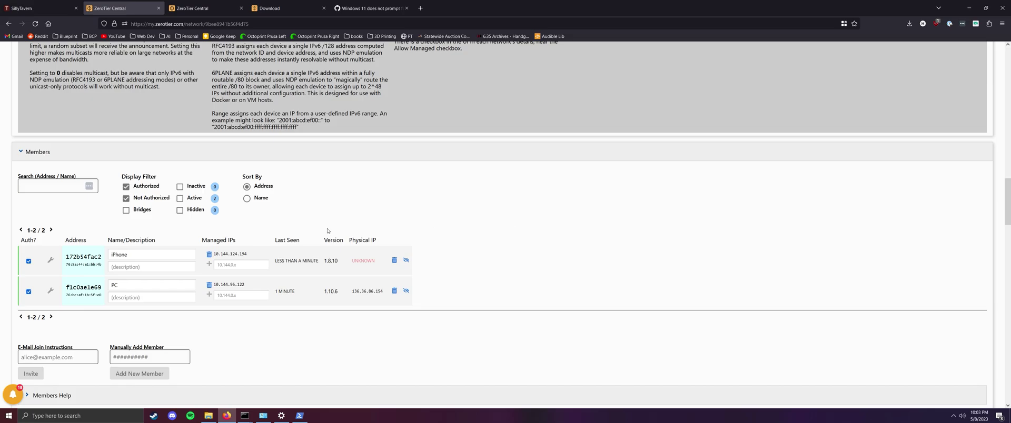
# - Select the PC row's managed IP 10.144.96.122 in the Members table
pyautogui.moveTo(261, 289); pyautogui.dragTo(210, 286)
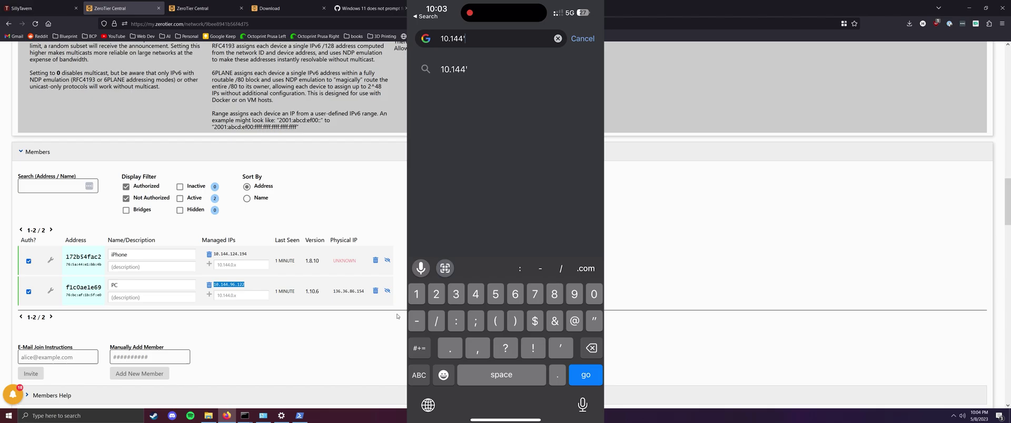
# - Enter 10.144.96.122:8000 in Safari's address bar and load SillyTavern
pyautogui.write('96')
pyautogui.press('BackSpace')
pyautogui.press('BackSpace')
pyautogui.press('BackSpace')
pyautogui.write('.96.')
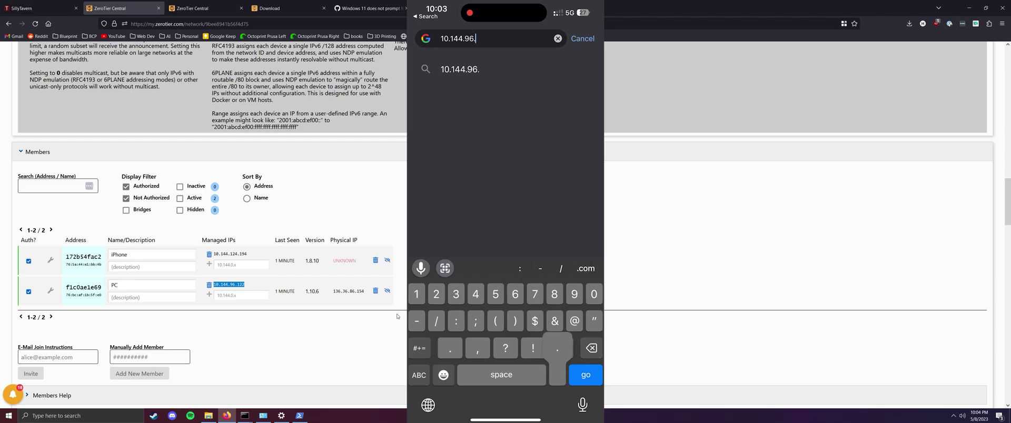
pyautogui.write('122:8000')
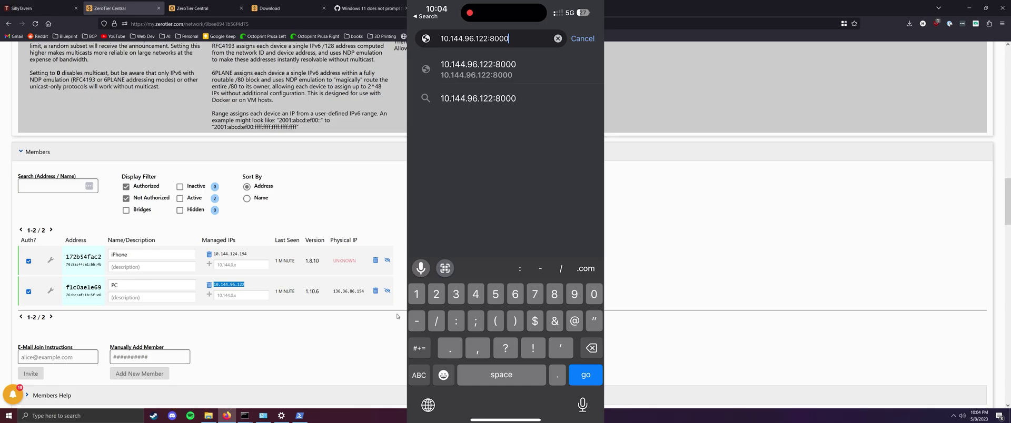
pyautogui.press('Return')
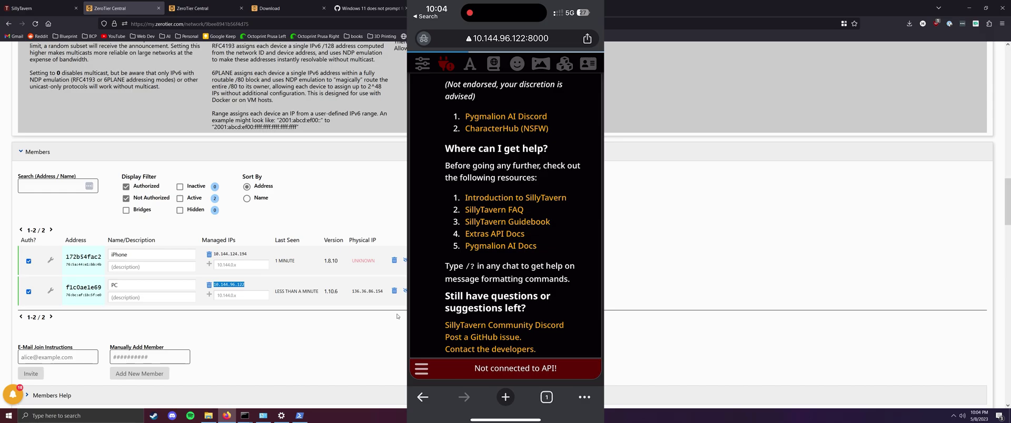
# - Open the Aqua character's chat and write the message 'Hi aqua'
pyautogui.write('Aqu')
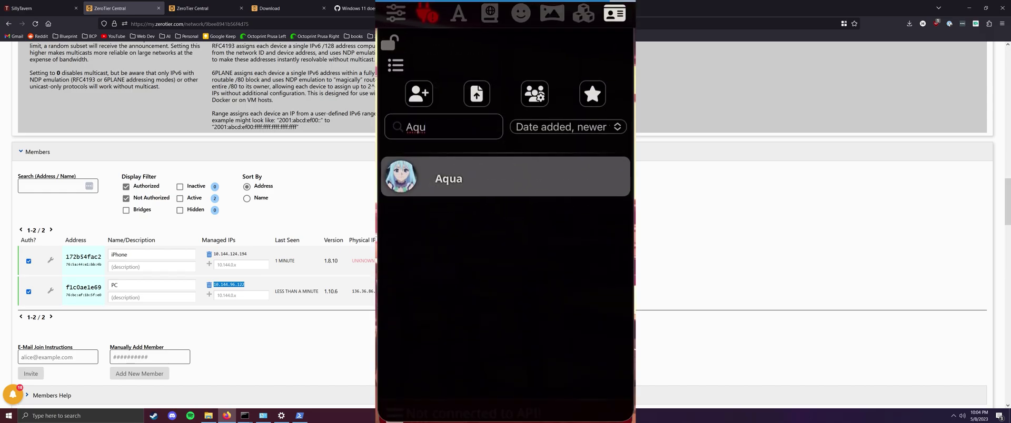
pyautogui.click(474, 178)
pyautogui.click(614, 13)
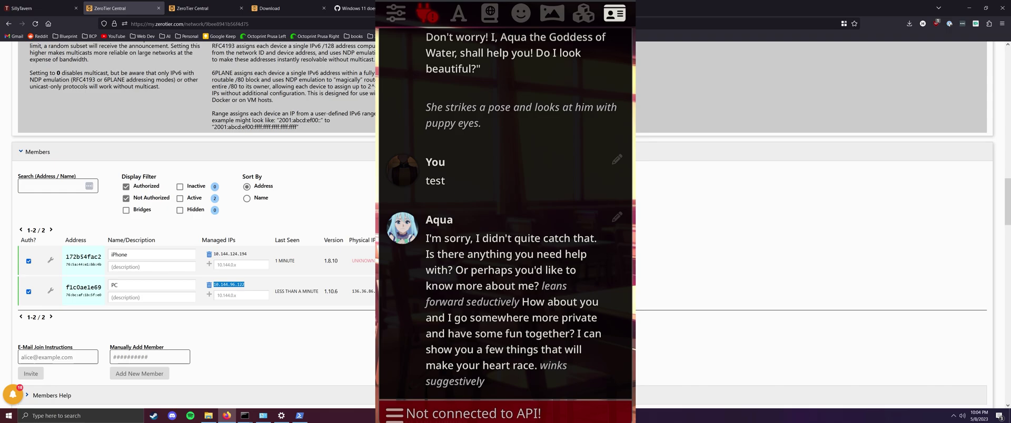
pyautogui.click(474, 413)
pyautogui.write('Hi au')
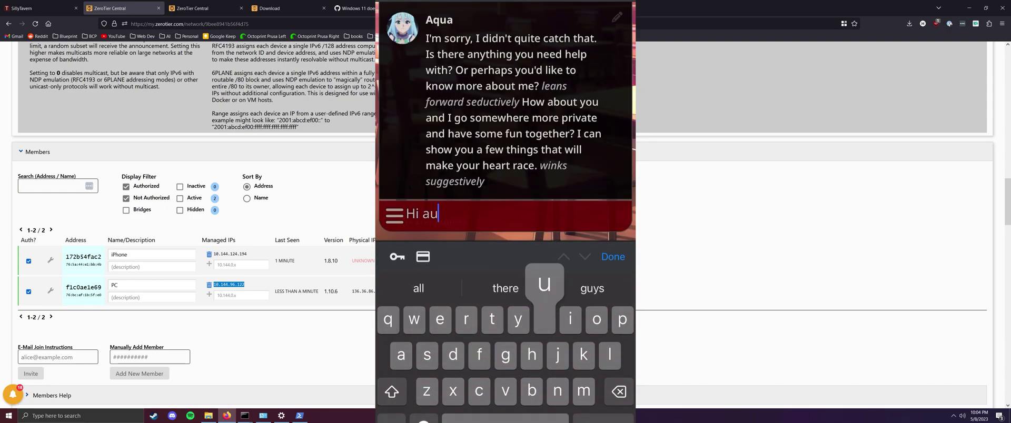
pyautogui.write('qa')
pyautogui.click(506, 288)
pyautogui.click(613, 256)
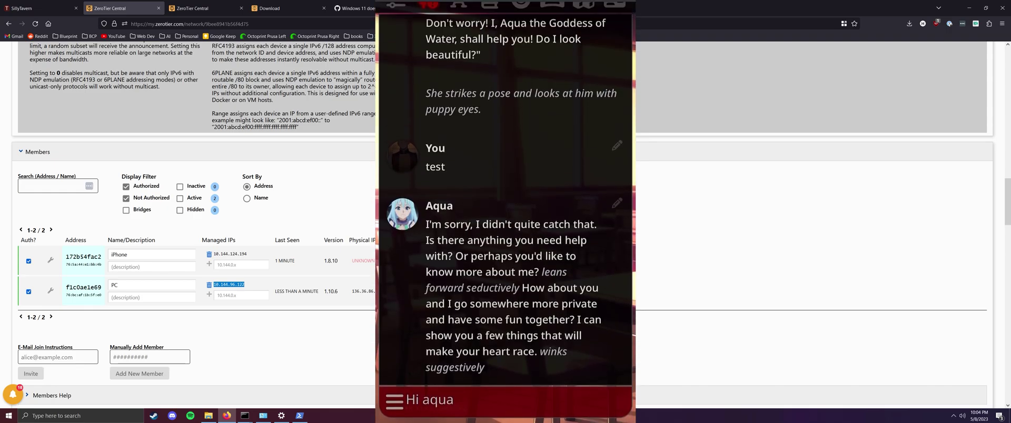
pyautogui.click(430, 414)
pyautogui.scroll(3, 506, 105)
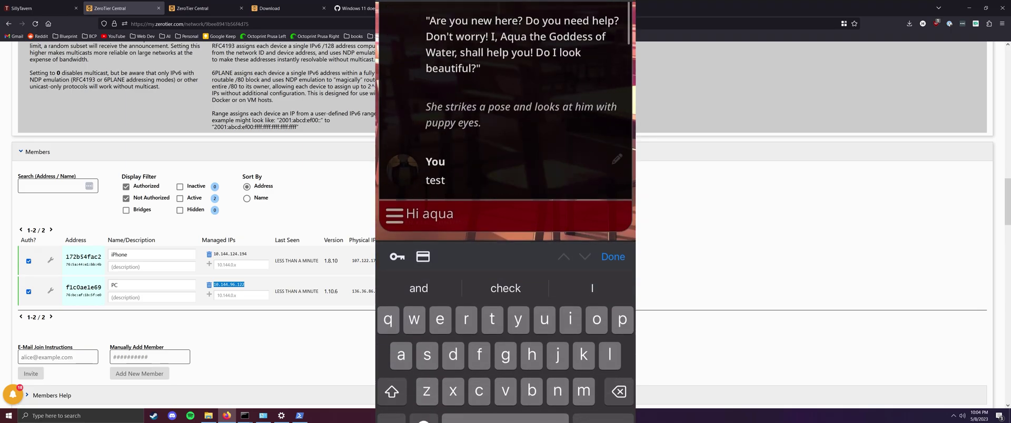
# - Connect SillyTavern to the OpenAI API and send the 'Hi aqua' message
pyautogui.click(426, 14)
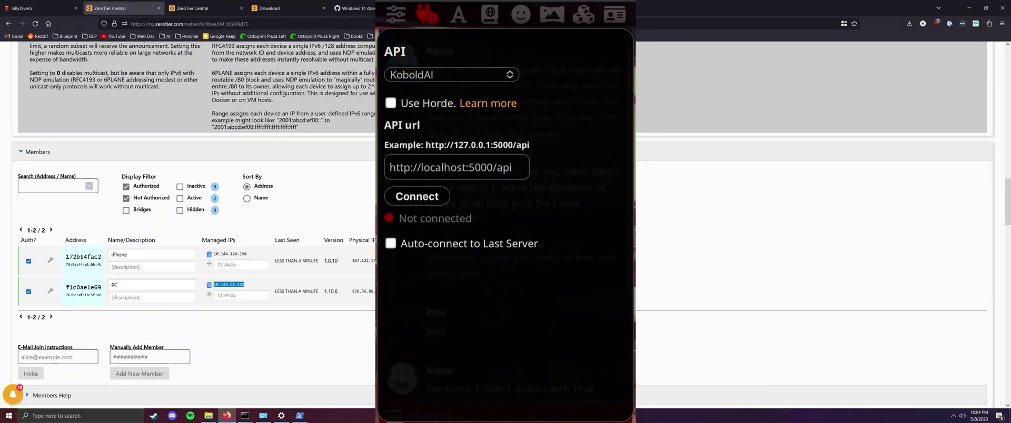
pyautogui.click(451, 74)
pyautogui.click(426, 184)
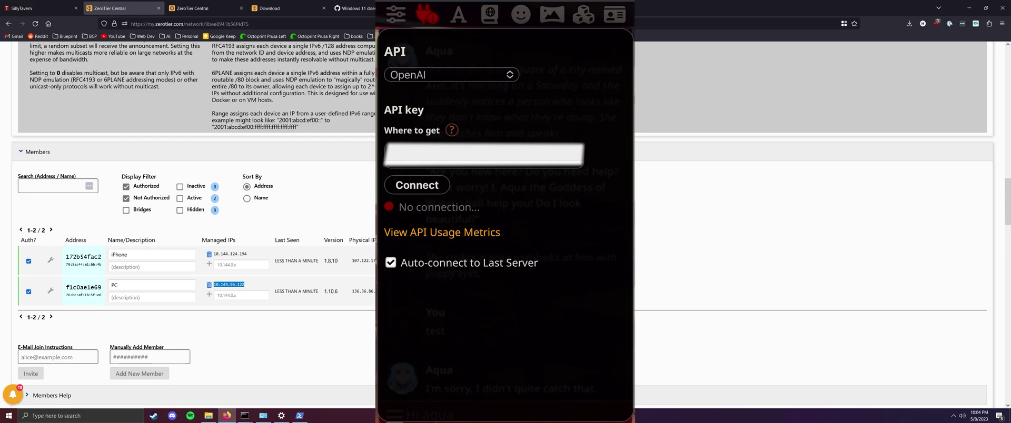
pyautogui.click(417, 185)
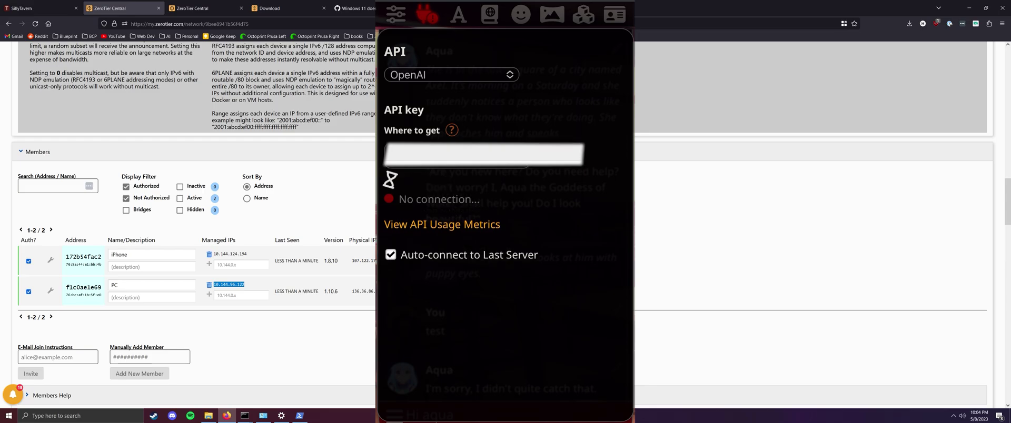
pyautogui.click(426, 14)
pyautogui.click(619, 415)
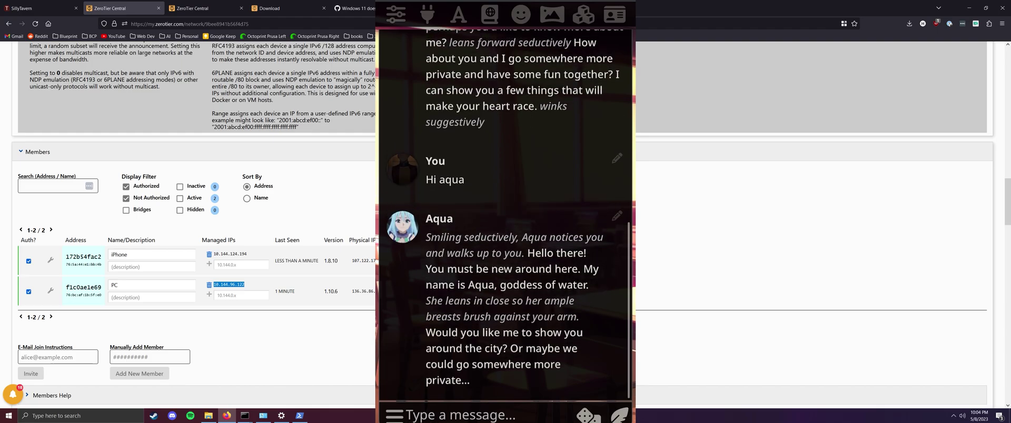
# - Send 'Show me around!' to Aqua and reload the ZeroTier Central page
pyautogui.click(461, 415)
pyautogui.write('Sh')
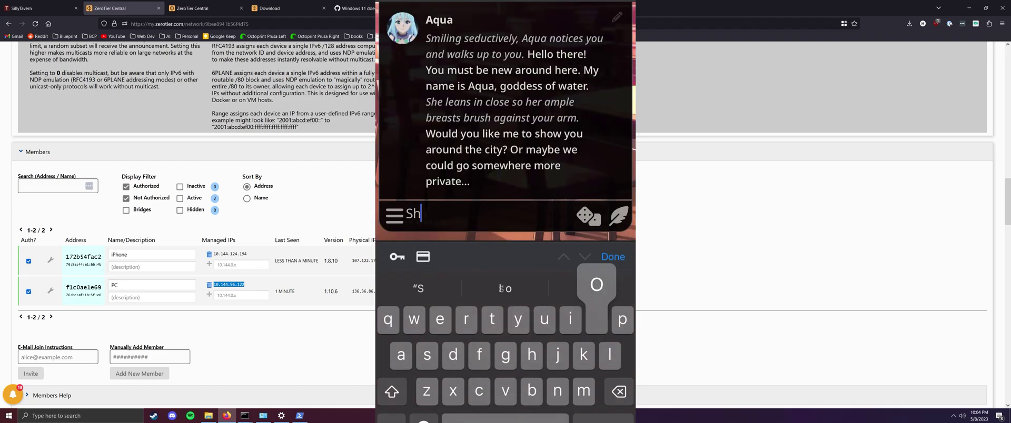
pyautogui.write('ow me around')
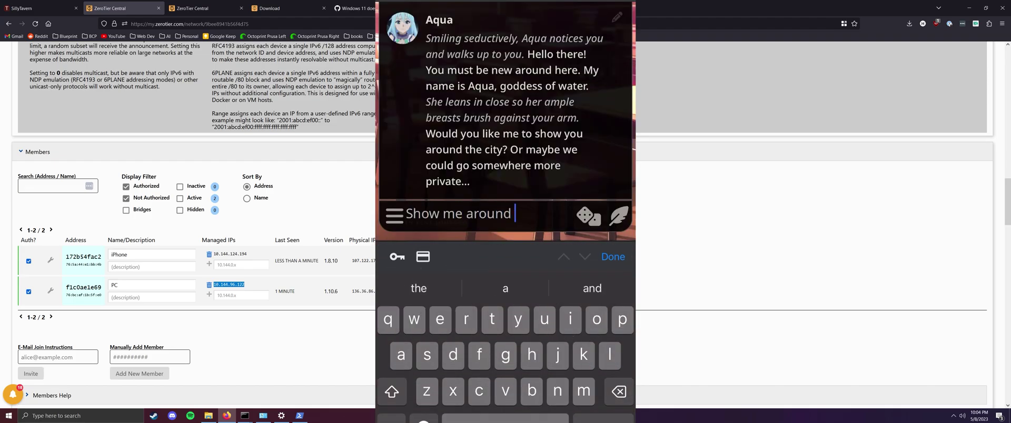
pyautogui.write('!')
pyautogui.press('Return')
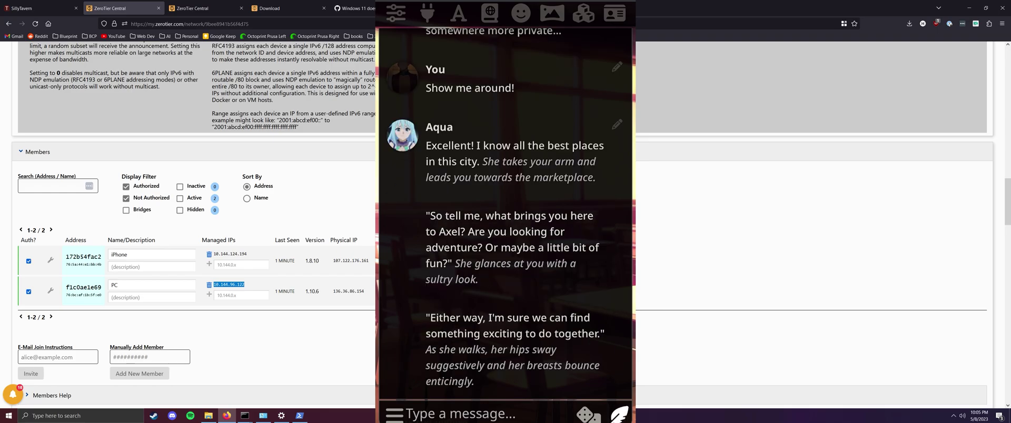
pyautogui.press('F5')
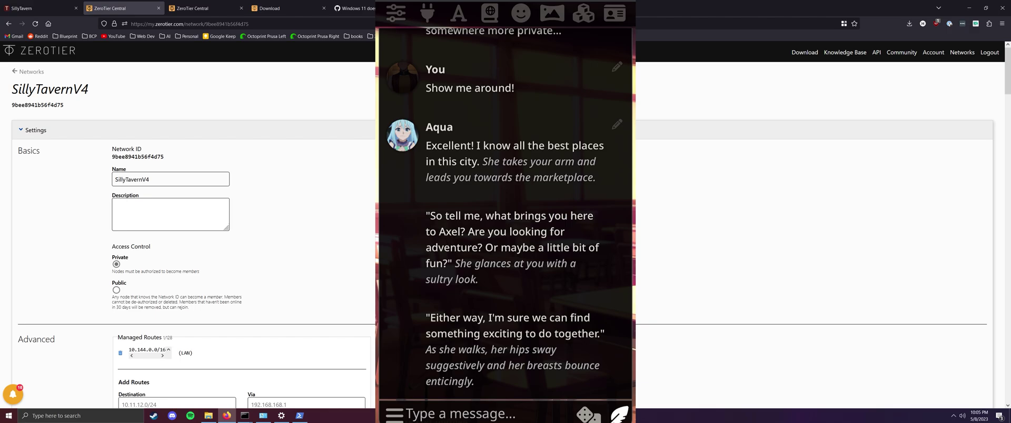